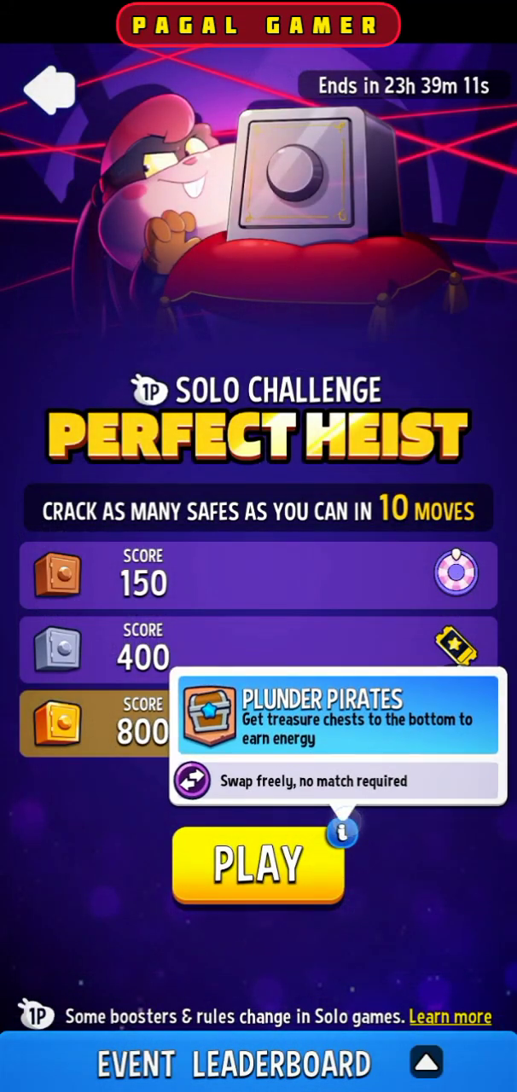
- Start the Perfect Heist solo challenge from its PLAY button
click(258, 863)
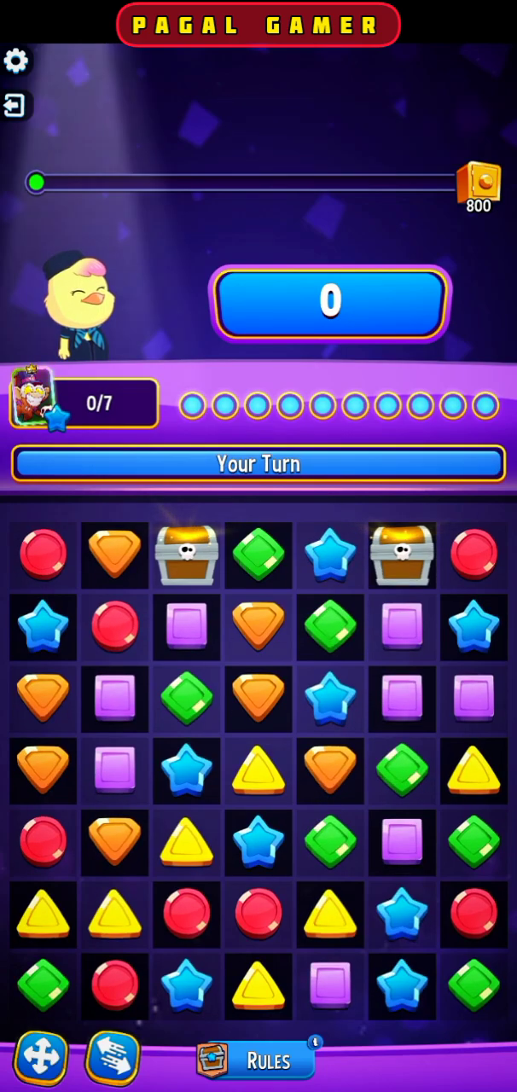
- Clear a row and column with the bottom-left booster, then fire the monkey hero three times
click(40, 1057)
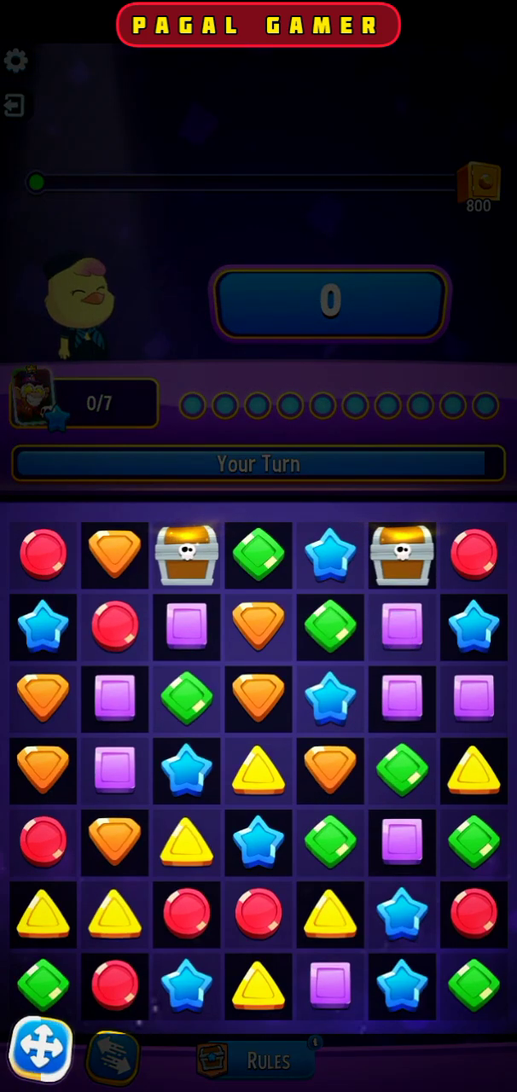
click(401, 627)
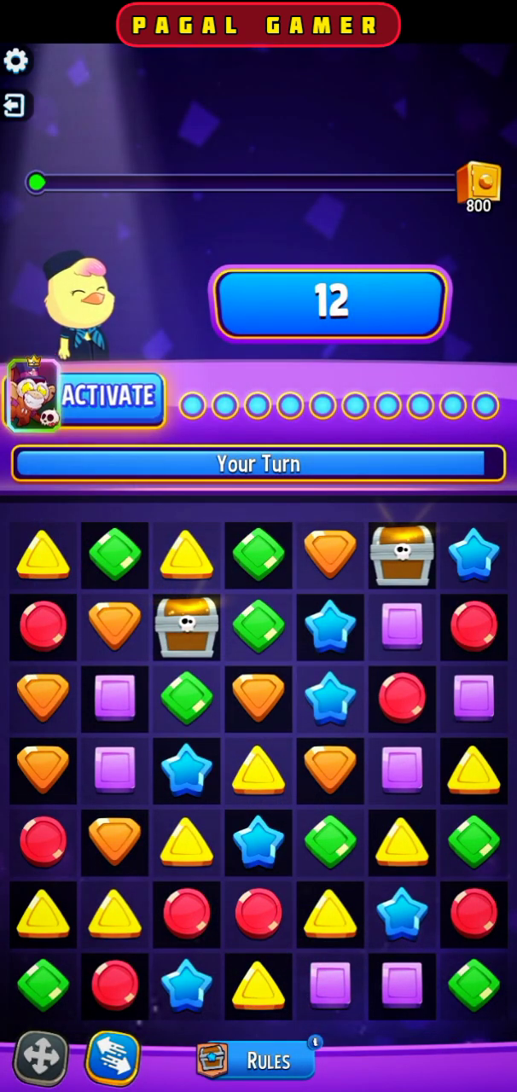
click(106, 396)
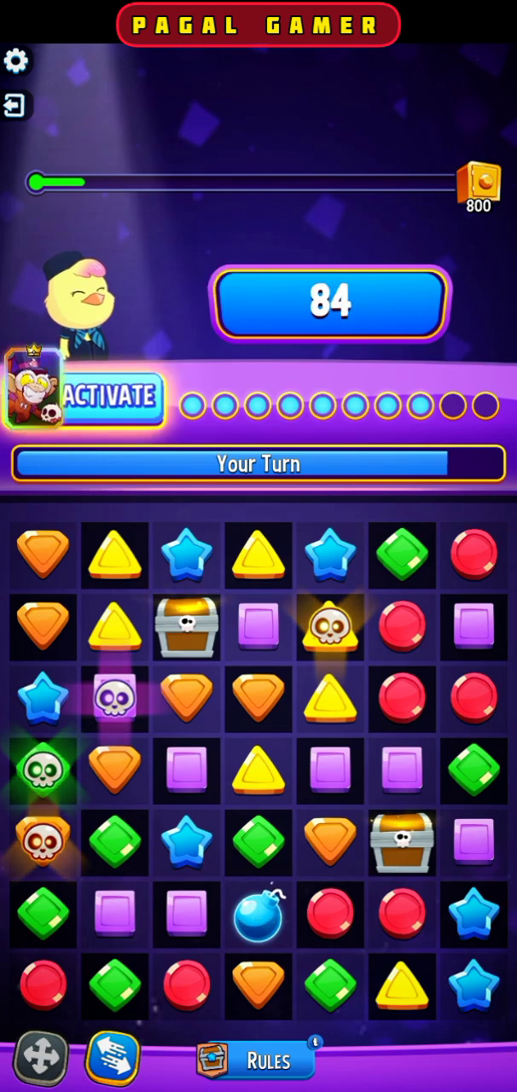
click(110, 397)
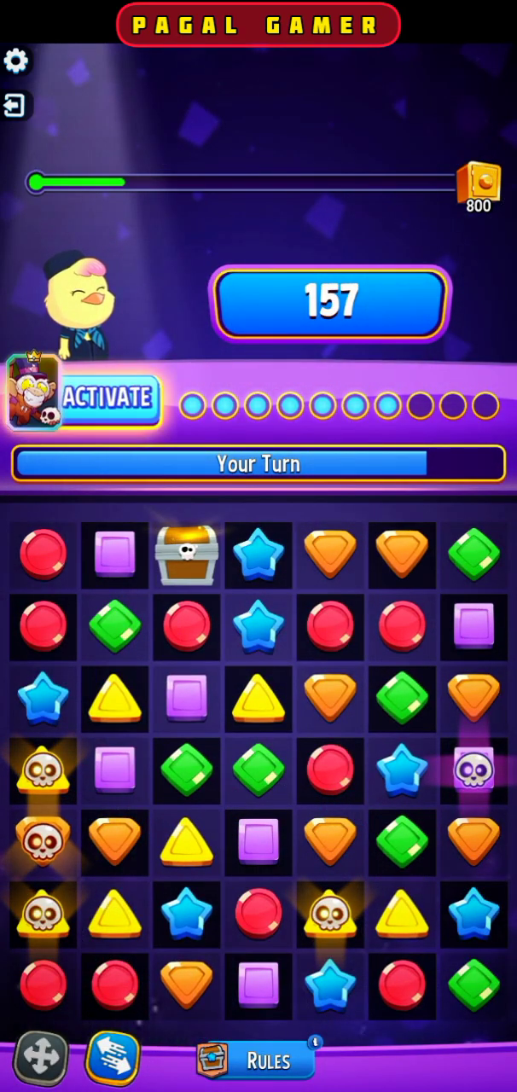
click(109, 398)
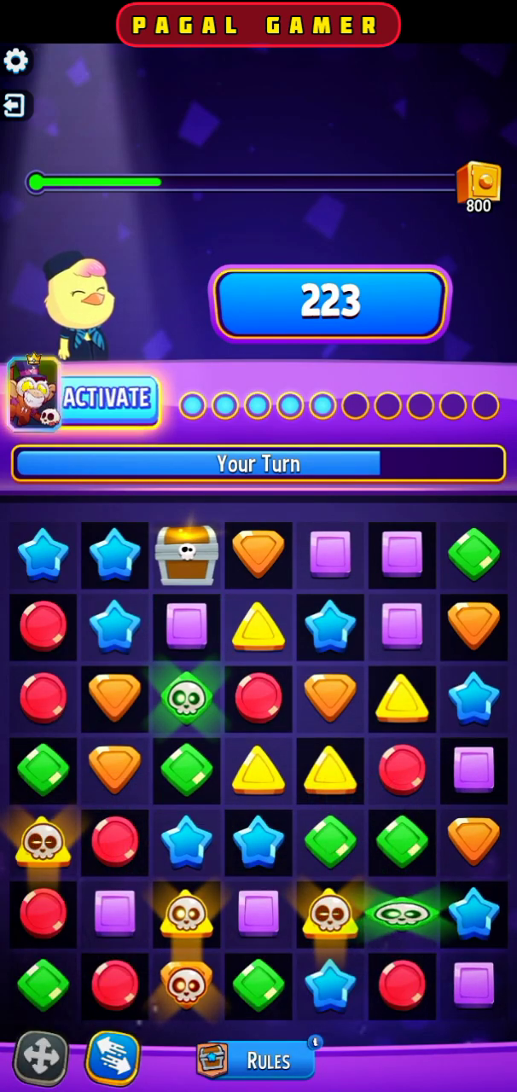
- Fire the monkey hero's skull power three more times, reaching a score of 425
click(109, 395)
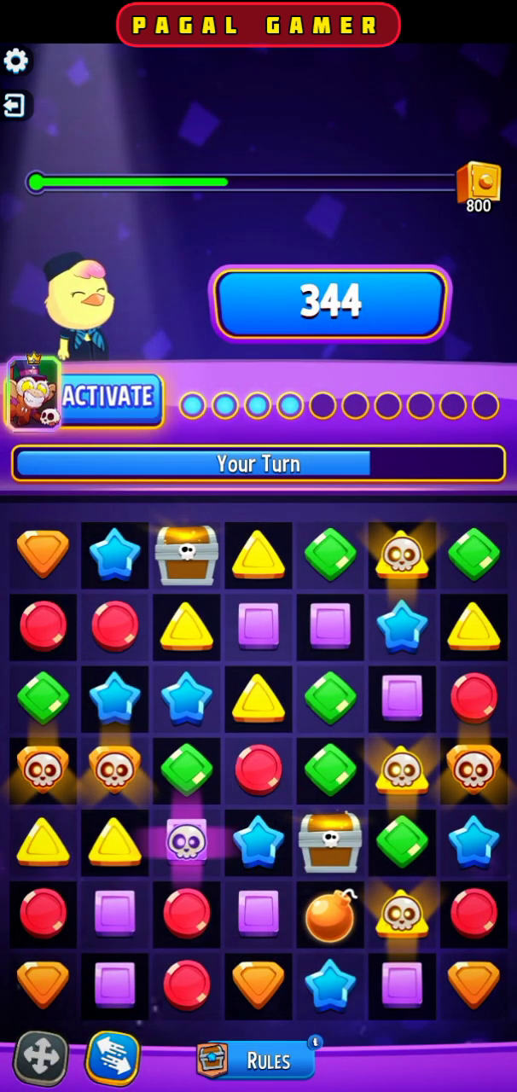
click(109, 398)
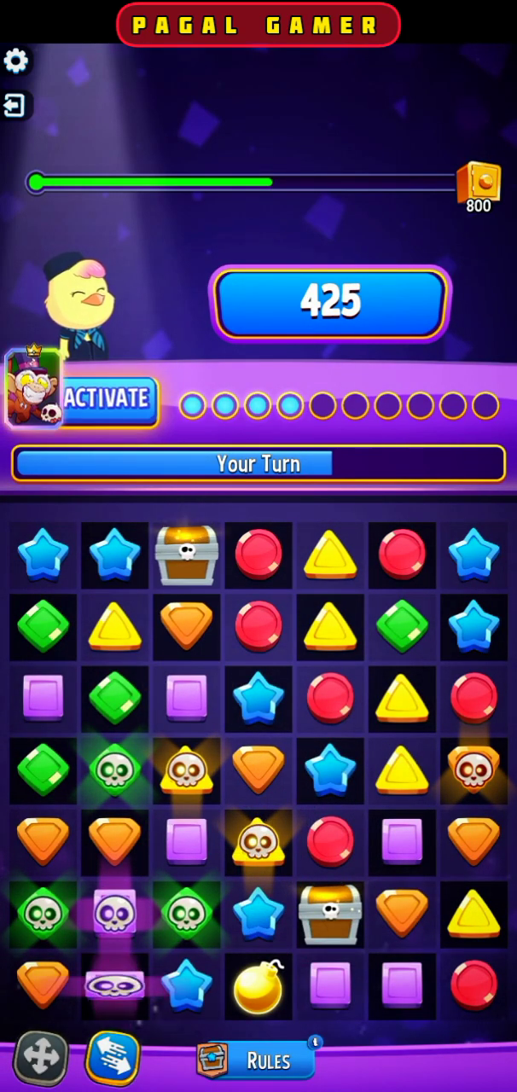
click(109, 396)
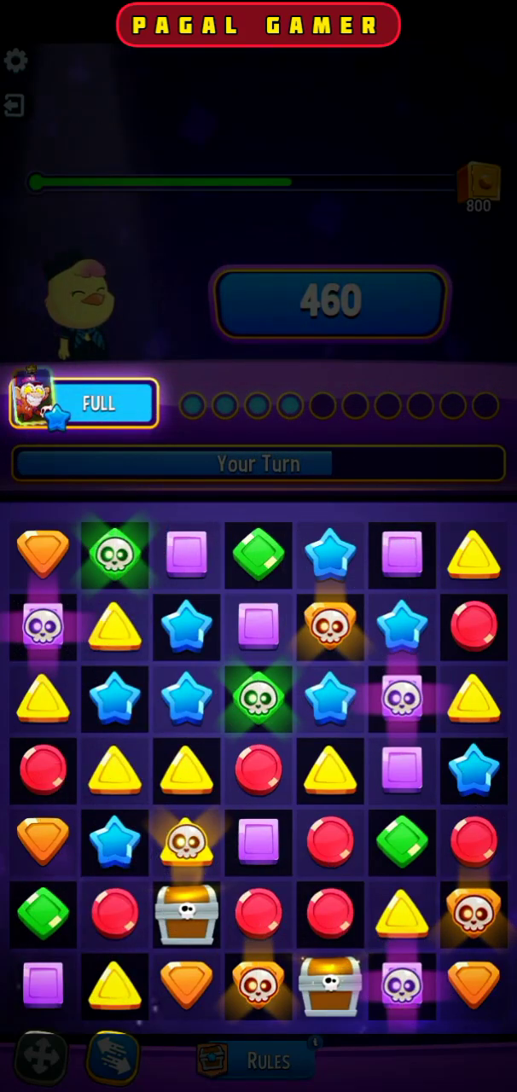
- Spend the full hero meter, fire the monkey hero twice, and ready the swap booster
click(98, 402)
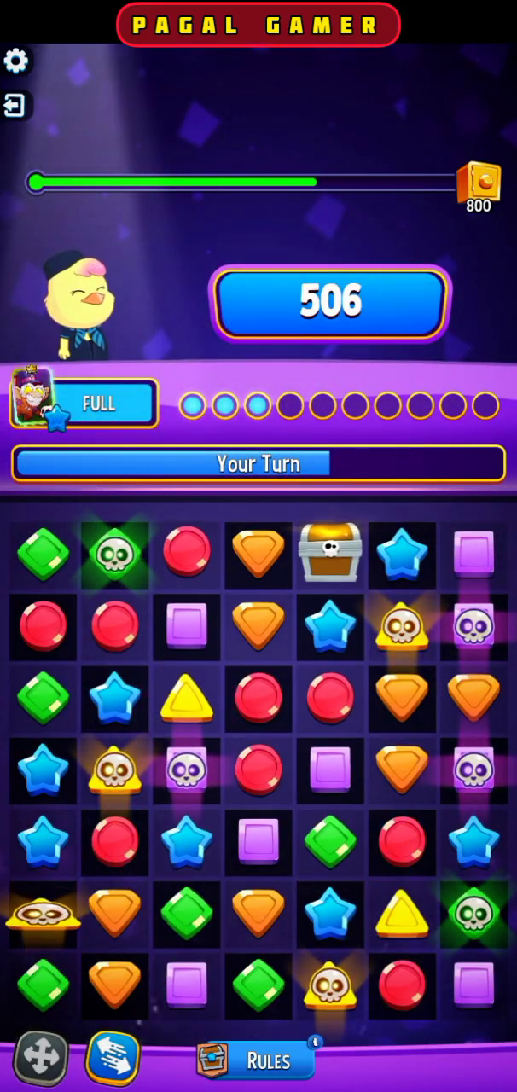
click(107, 398)
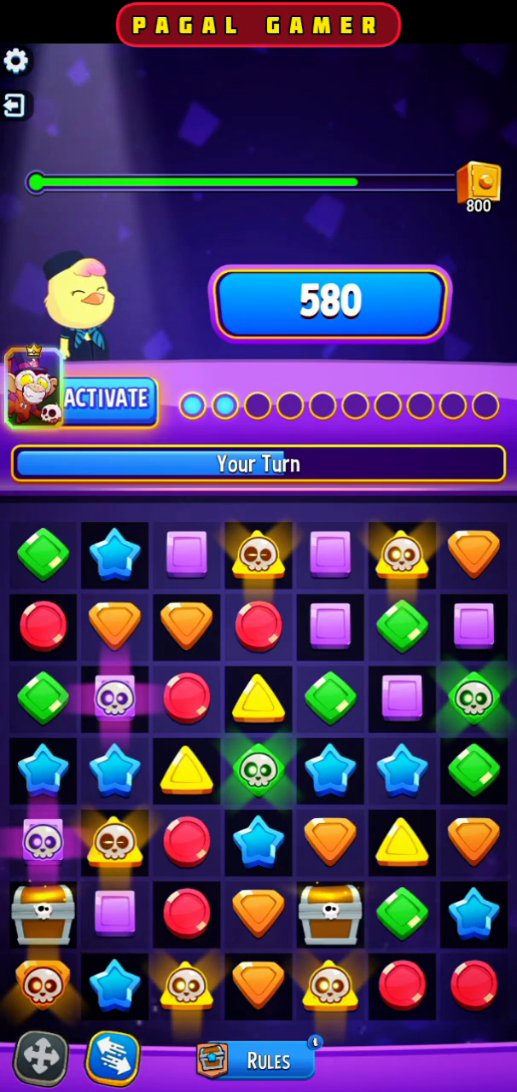
click(107, 398)
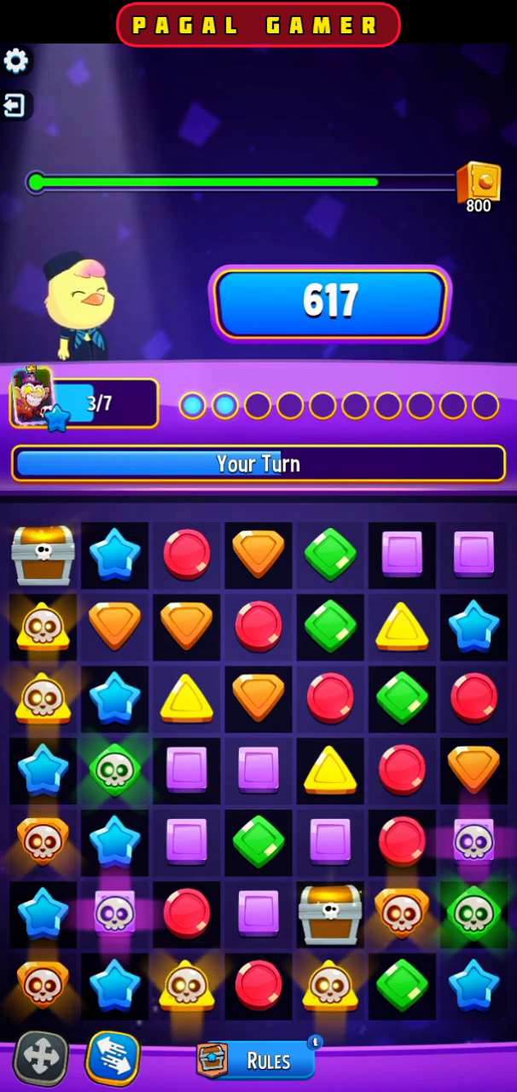
click(113, 1057)
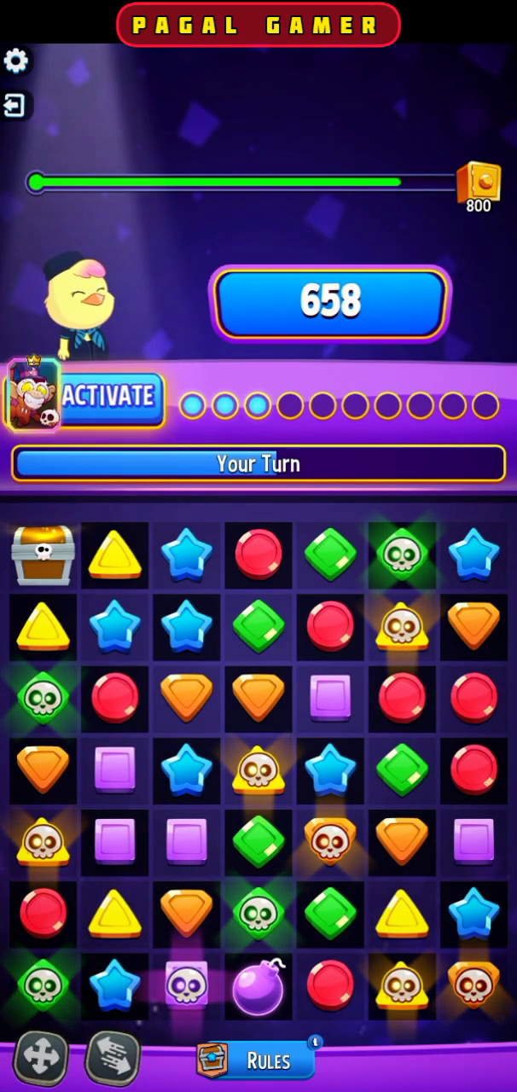
- Fire the monkey hero and keep matching until the score reaches 882
click(107, 398)
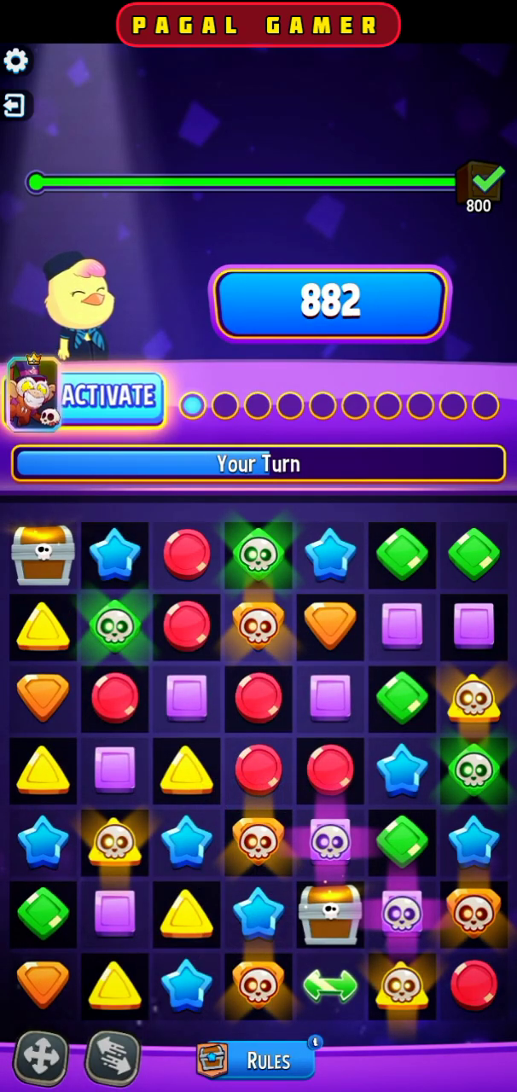
- Fire the monkey hero's power on the final move at 882 points
click(89, 397)
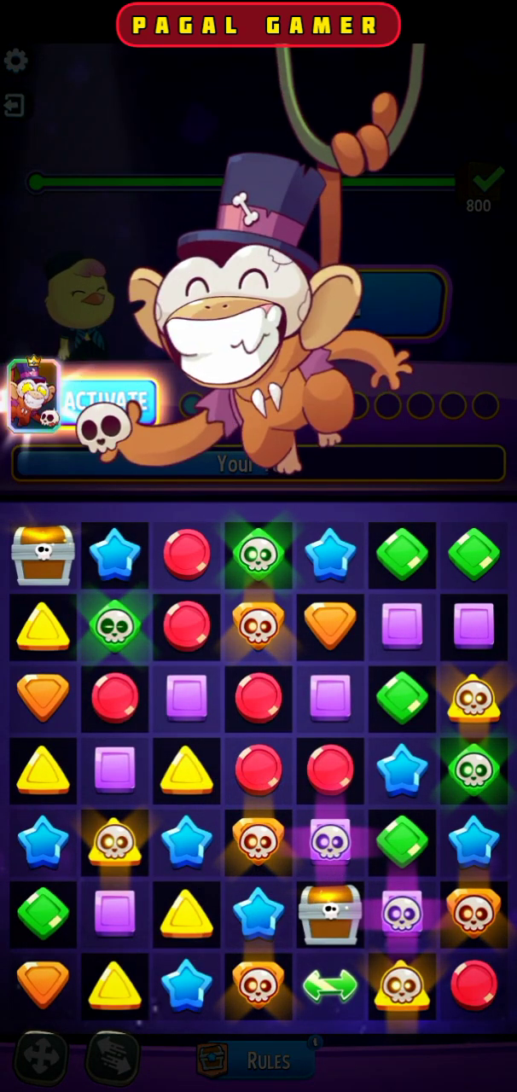